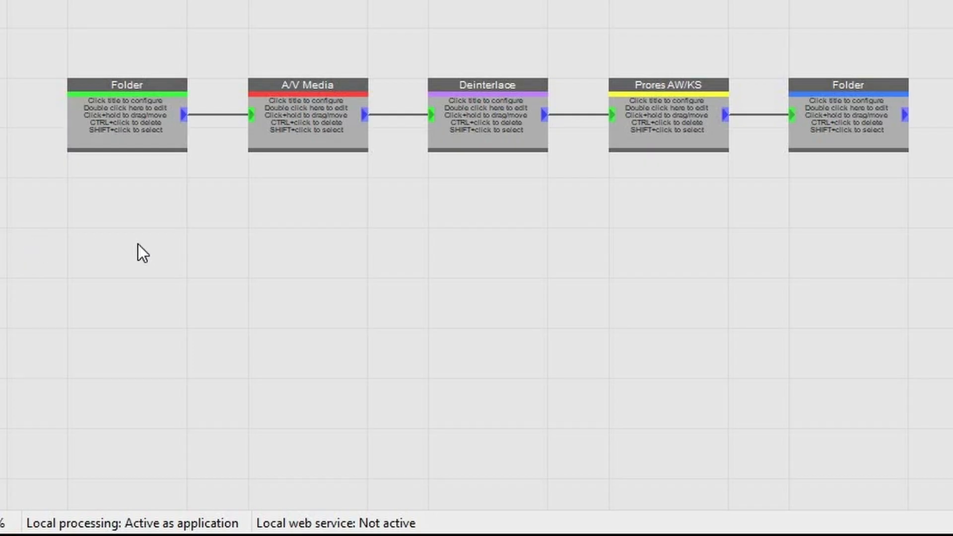
Insert a Folder monitor processor below the existing workflow chain.
{"action": "right_click", "coordinate": [138, 245]}
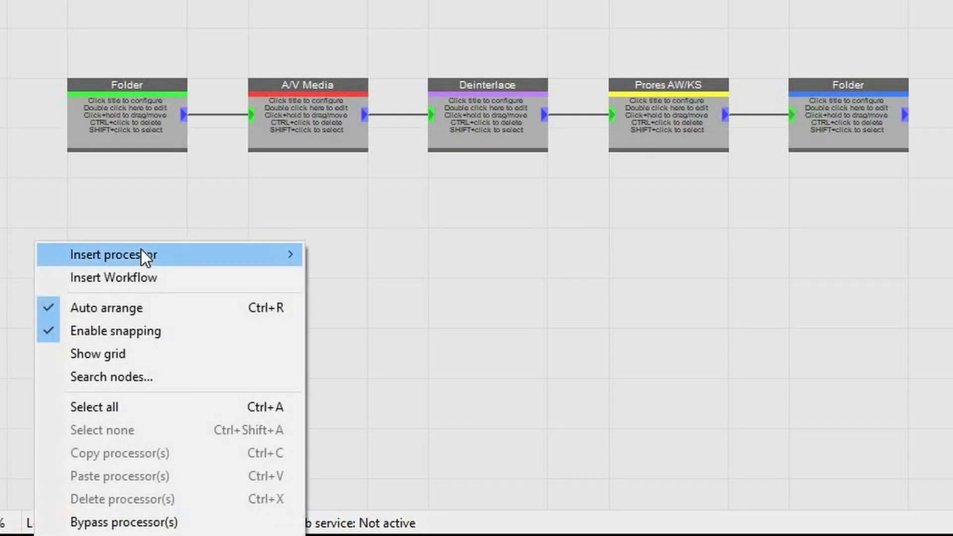
{"action": "mouse_move", "coordinate": [141, 249]}
{"action": "mouse_move", "coordinate": [342, 252]}
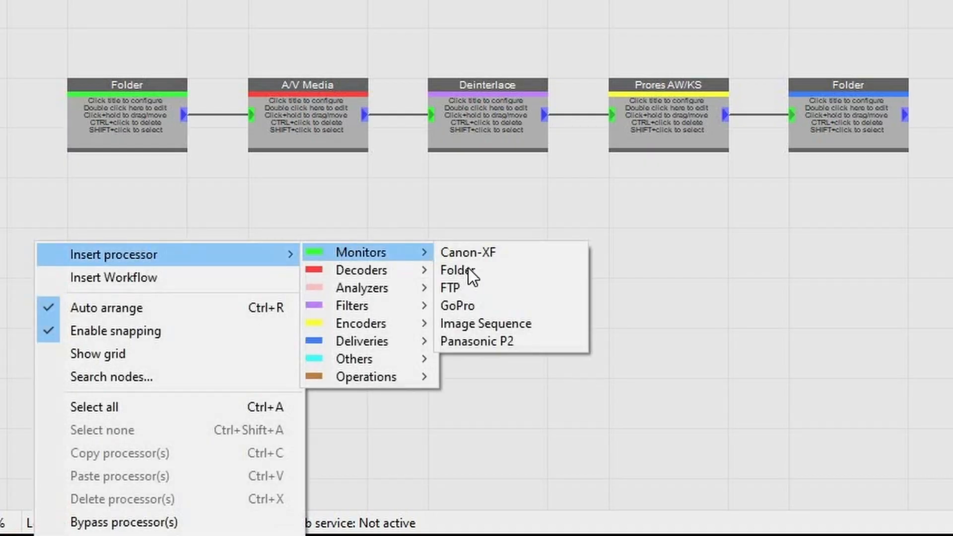
{"action": "left_click", "coordinate": [461, 270]}
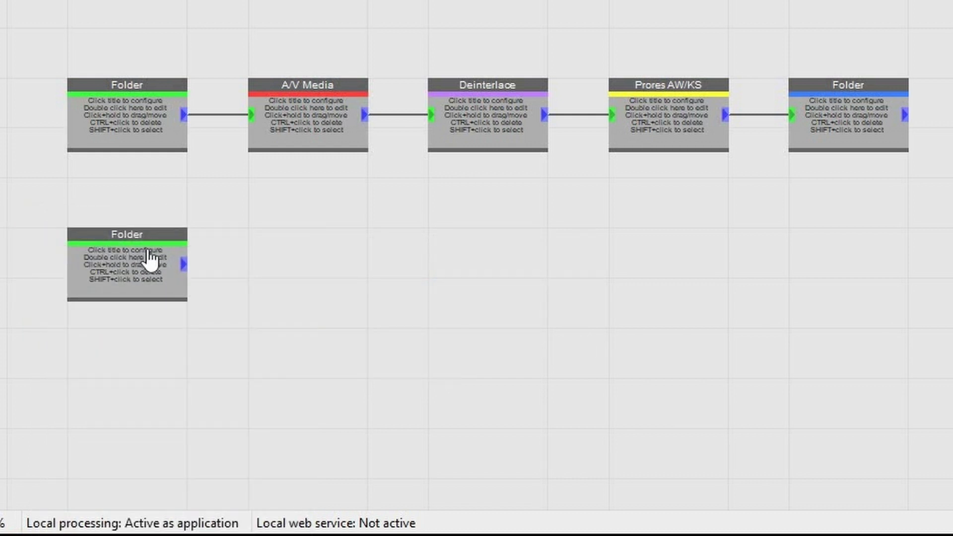
Insert an A/V Media decoder below the chain and force its video format to YUV 4:2:2 10bit.
{"action": "right_click", "coordinate": [326, 264]}
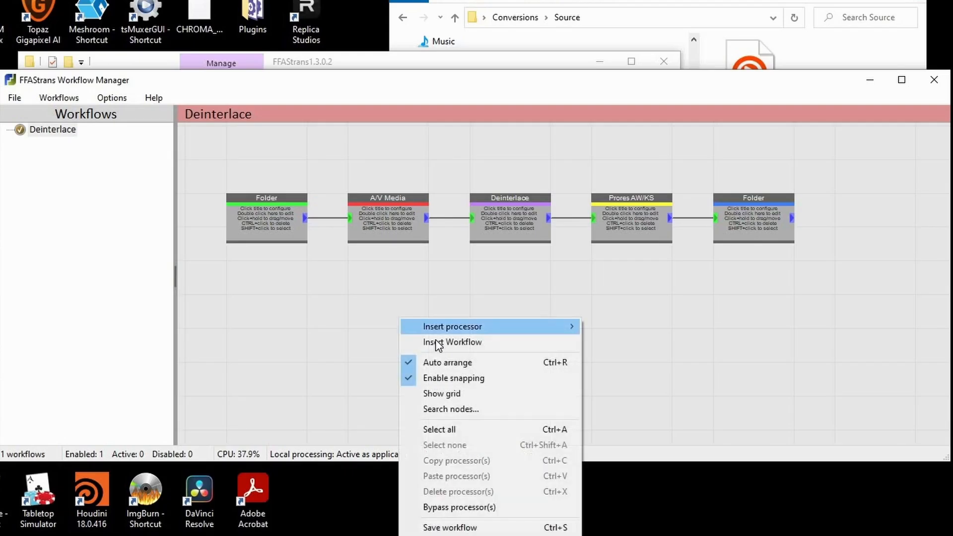
{"action": "mouse_move", "coordinate": [556, 326]}
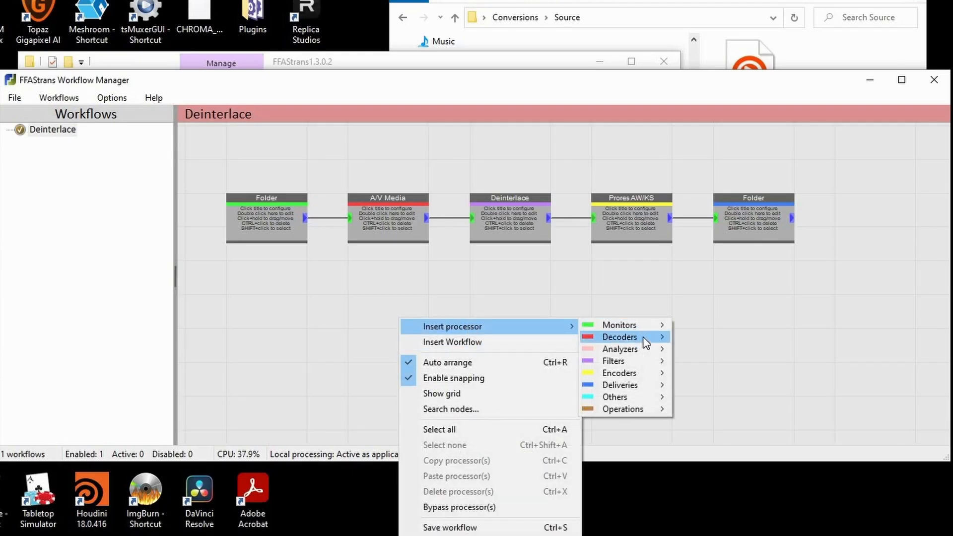
{"action": "left_click", "coordinate": [690, 336]}
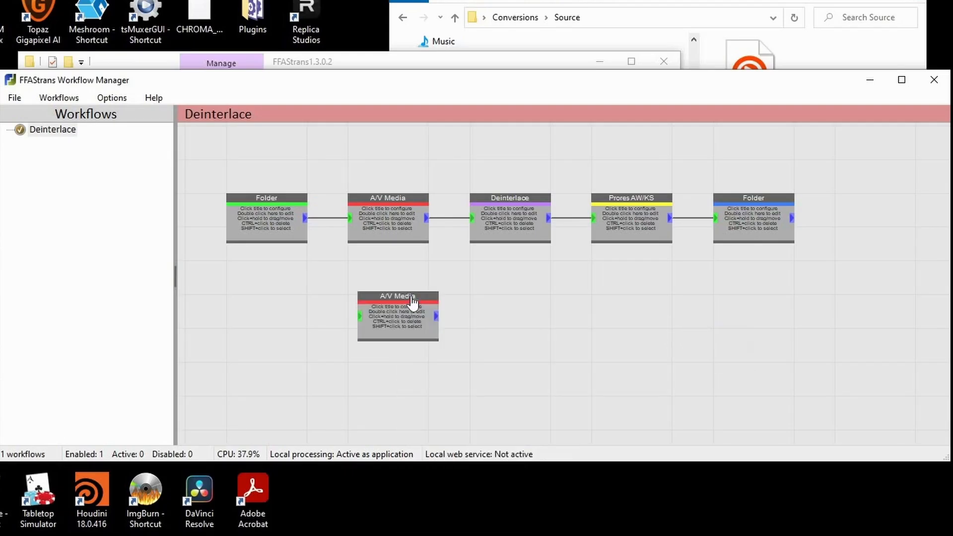
{"action": "left_click", "coordinate": [480, 464]}
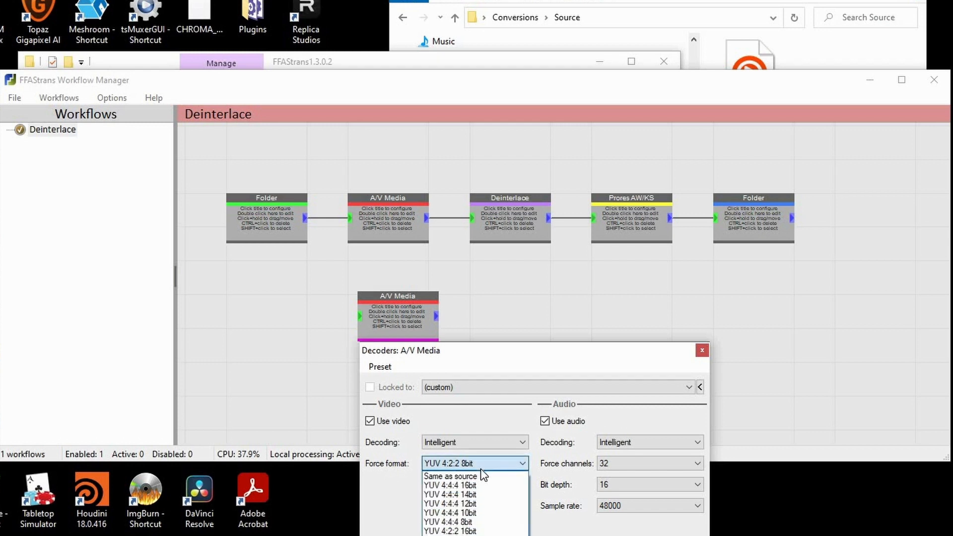
{"action": "left_click", "coordinate": [502, 533]}
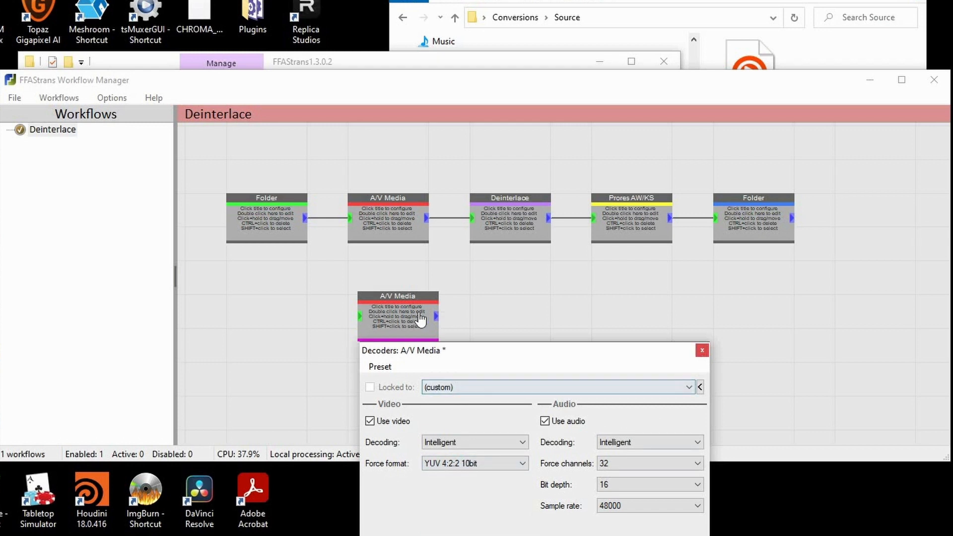
Insert a Deinterlace filter and check the QTGMC 2xFPS method in the Deinterlace settings.
{"action": "mouse_move", "coordinate": [734, 354]}
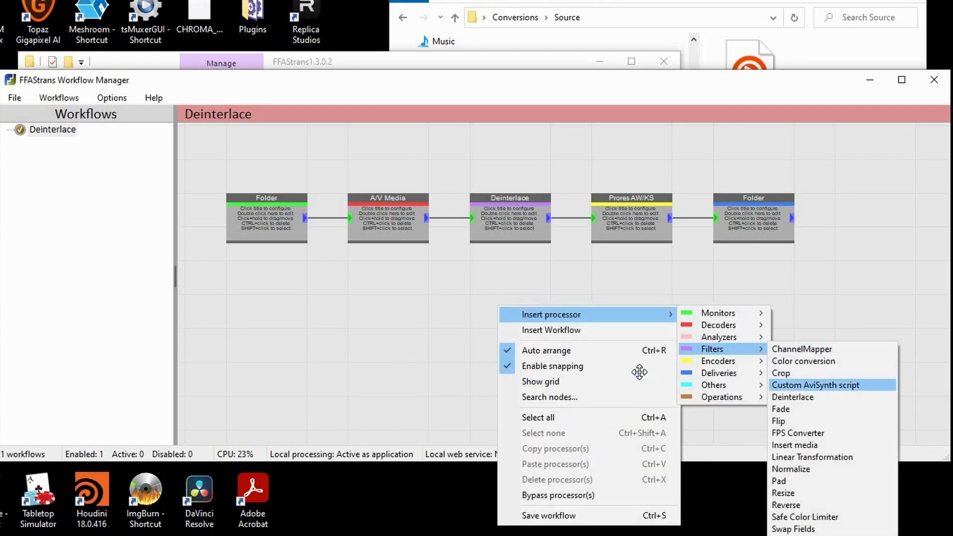
{"action": "left_click", "coordinate": [794, 397]}
{"action": "left_click", "coordinate": [512, 201]}
{"action": "left_click", "coordinate": [584, 317]}
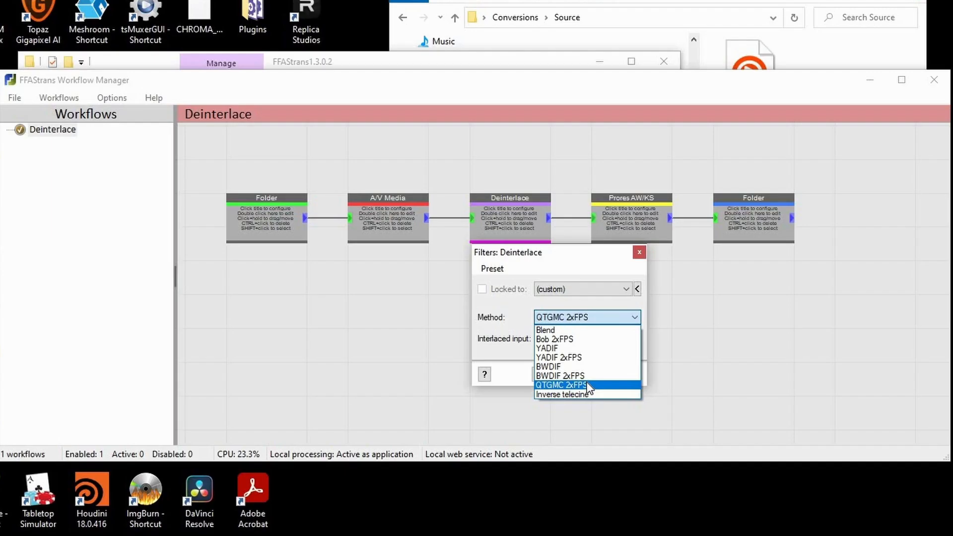
{"action": "left_click", "coordinate": [644, 262]}
{"action": "left_click", "coordinate": [640, 252]}
Insert a Prores AW/KS encoder and look through the profile options in the encoder settings.
{"action": "right_click", "coordinate": [619, 301]}
{"action": "mouse_move", "coordinate": [863, 357]}
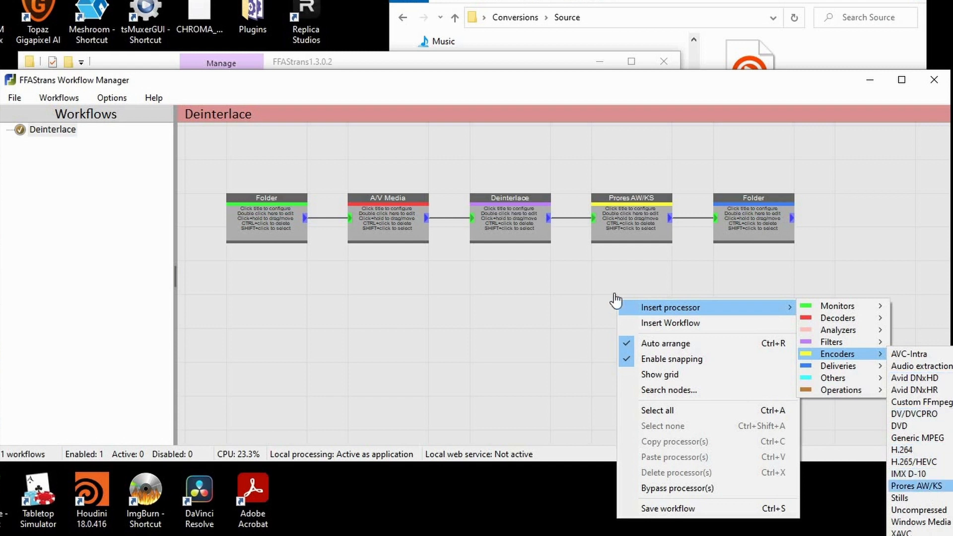
{"action": "left_click", "coordinate": [924, 486]}
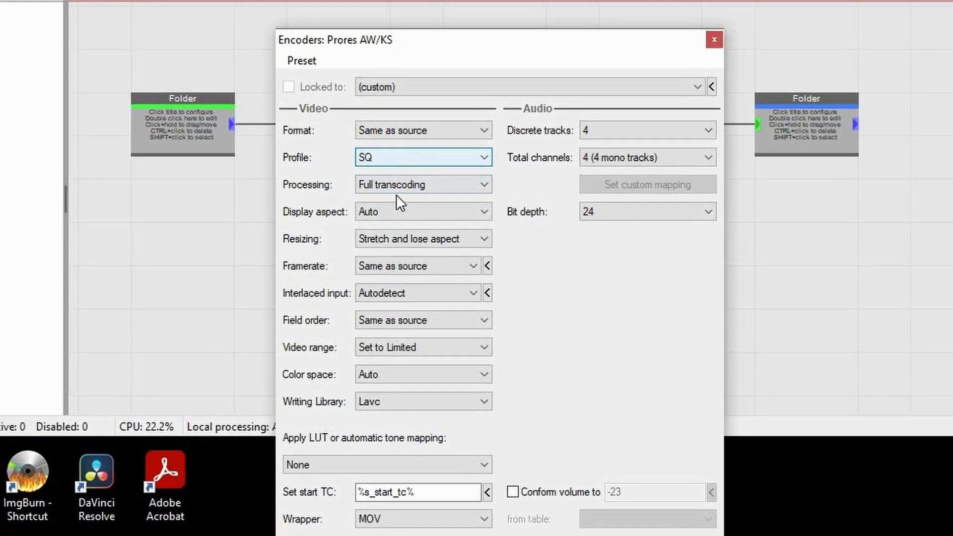
{"action": "left_click", "coordinate": [417, 184]}
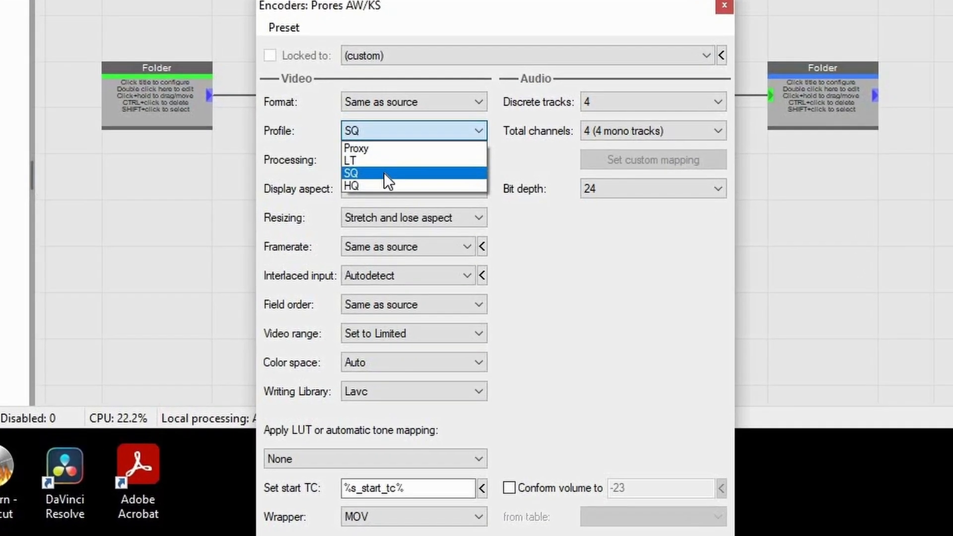
{"action": "left_click", "coordinate": [355, 158]}
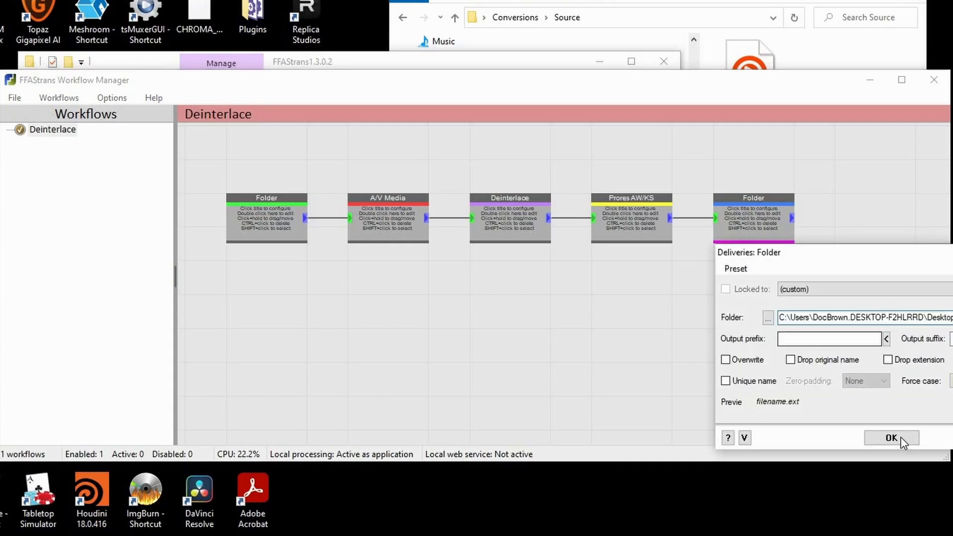
Confirm the delivery folder settings and start the Deinterlace workflow.
{"action": "left_click", "coordinate": [901, 442]}
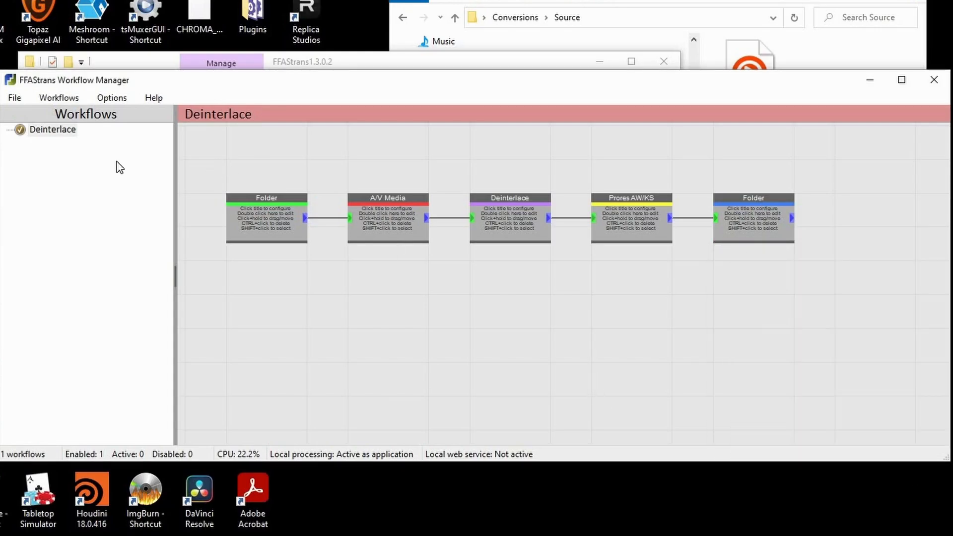
{"action": "left_click", "coordinate": [66, 131]}
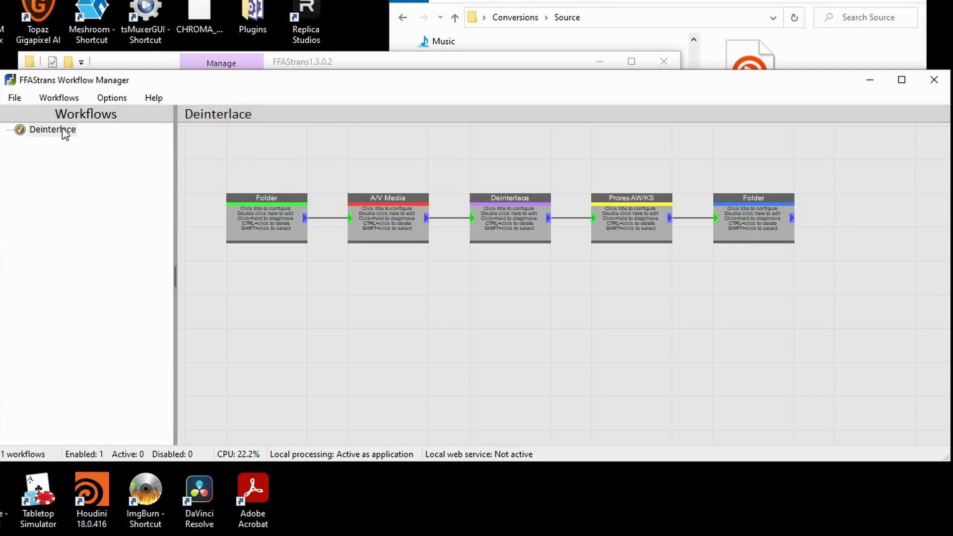
{"action": "right_click", "coordinate": [84, 139]}
{"action": "left_click", "coordinate": [85, 138]}
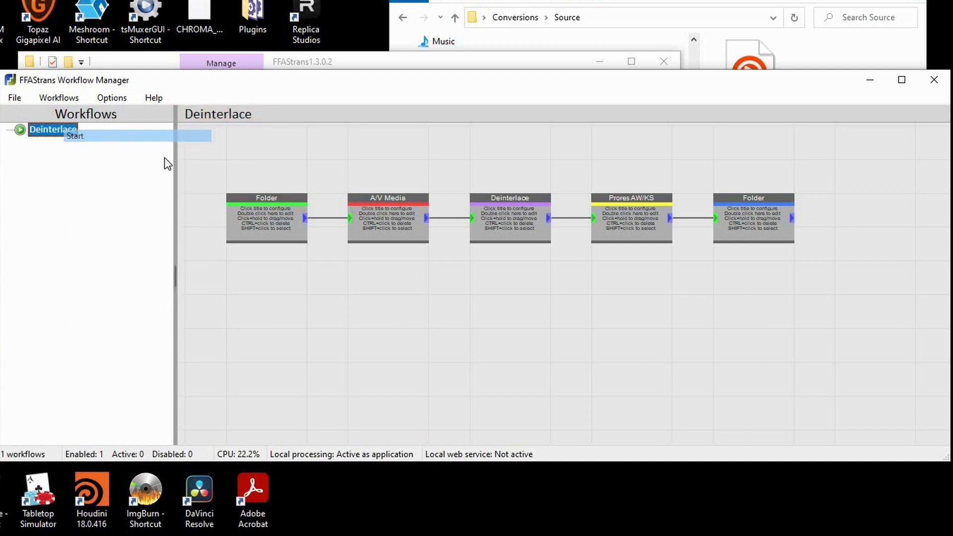
Check the Deinterlace job's progress and the finished jobs in the status monitor, and close the monitor.
{"action": "left_click", "coordinate": [111, 97]}
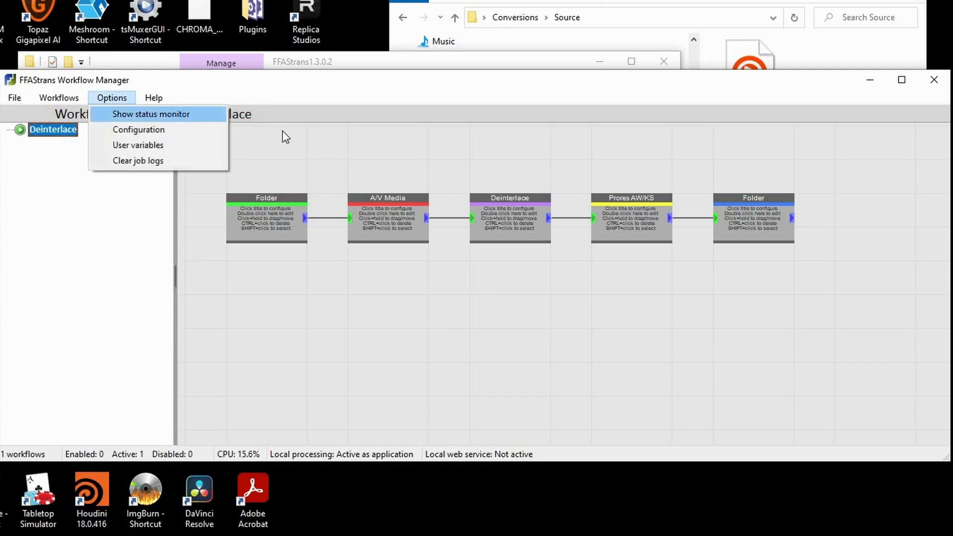
{"action": "key", "text": "Return"}
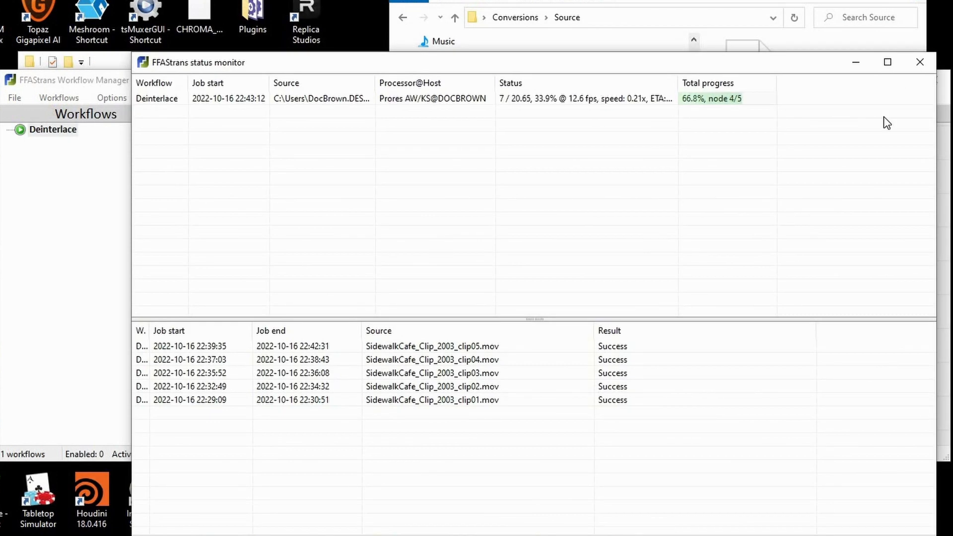
{"action": "left_click", "coordinate": [920, 62]}
{"action": "right_click", "coordinate": [75, 130]}
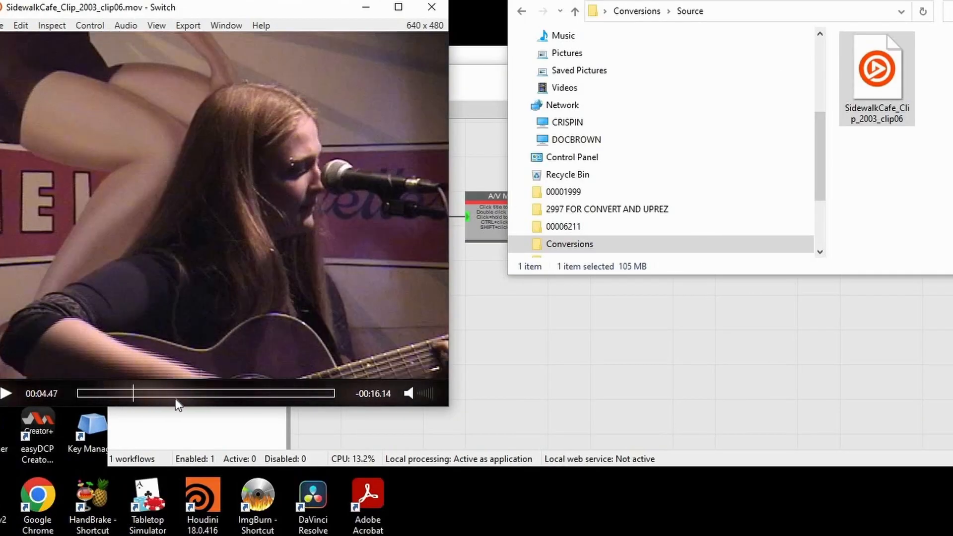
Open the source clip SidewalkCafe_Clip_2003_clip06 in Switch and scrub through it to inspect the interlaced footage.
{"action": "left_click_drag", "start_coordinate": [65, 395], "coordinate": [0, 390]}
{"action": "double_click", "coordinate": [881, 77]}
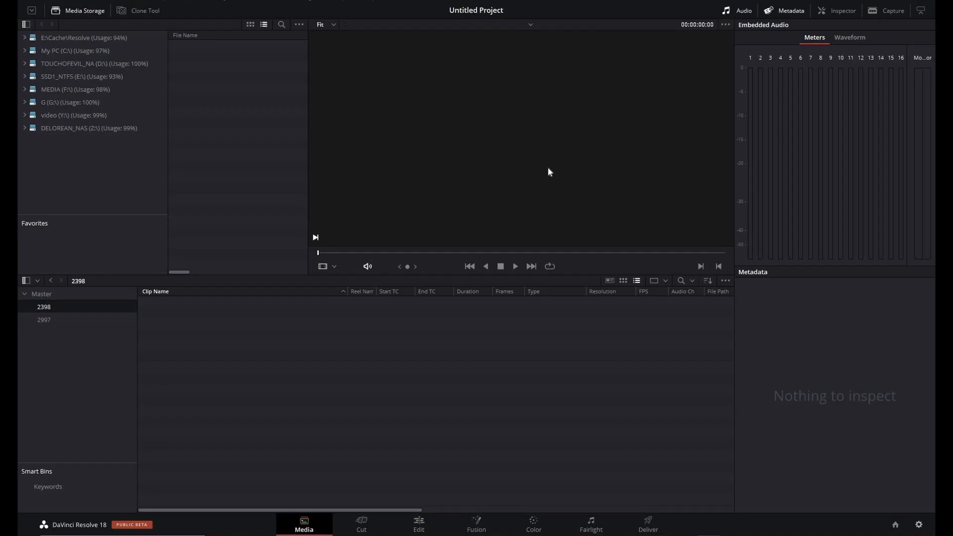
Switch to DaVinci Resolve and check the timeline resolution and frame rate in the project's master settings.
{"action": "key", "text": "shift+9"}
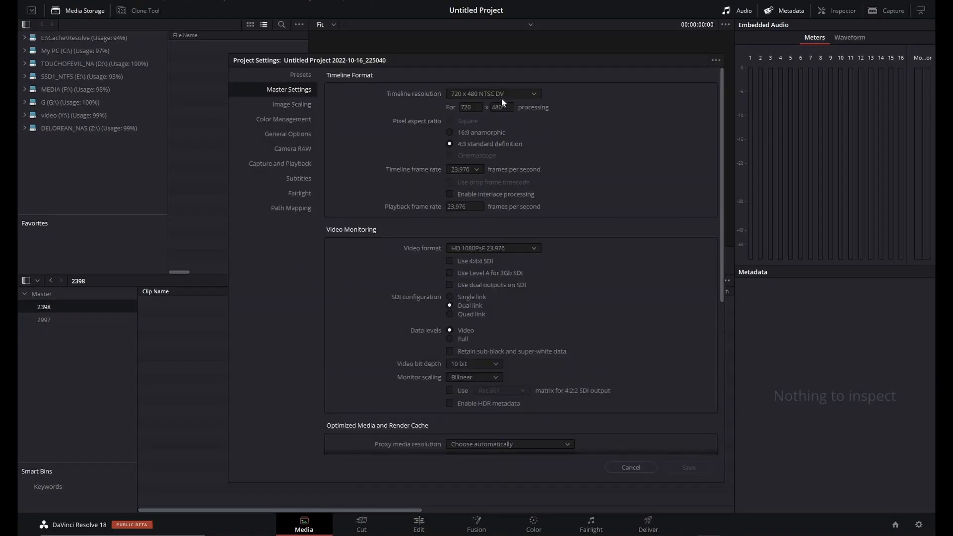
{"action": "left_click", "coordinate": [468, 170]}
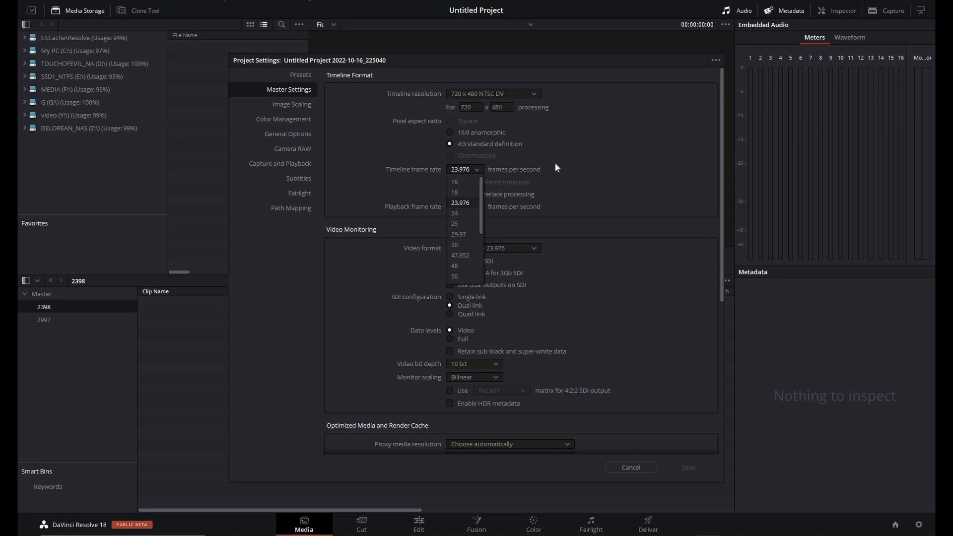
{"action": "left_click", "coordinate": [555, 163]}
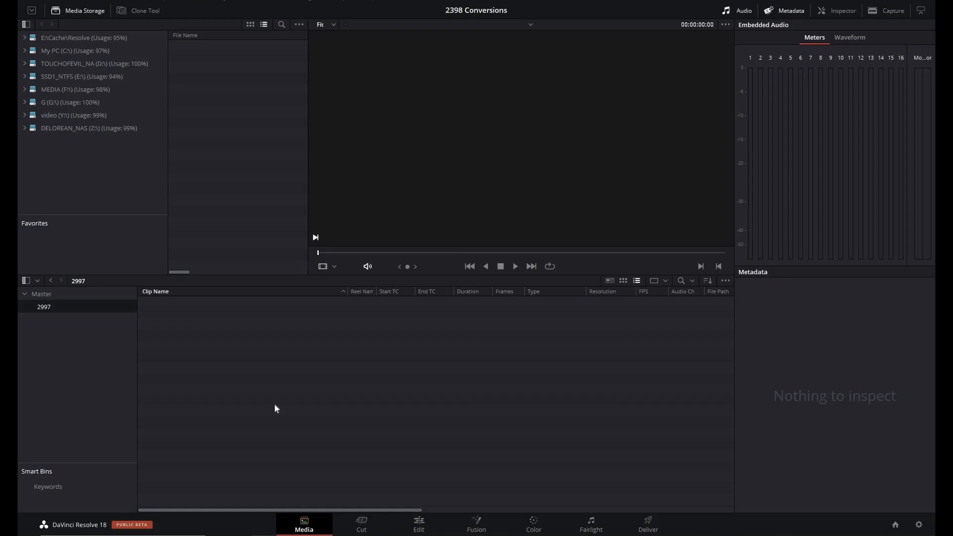
Add SidewalkCafe_Clip_2003_clip09.mov to the 2997 bin and set its pixel aspect ratio to NTSC in the clip attributes.
{"action": "left_click", "coordinate": [512, 305]}
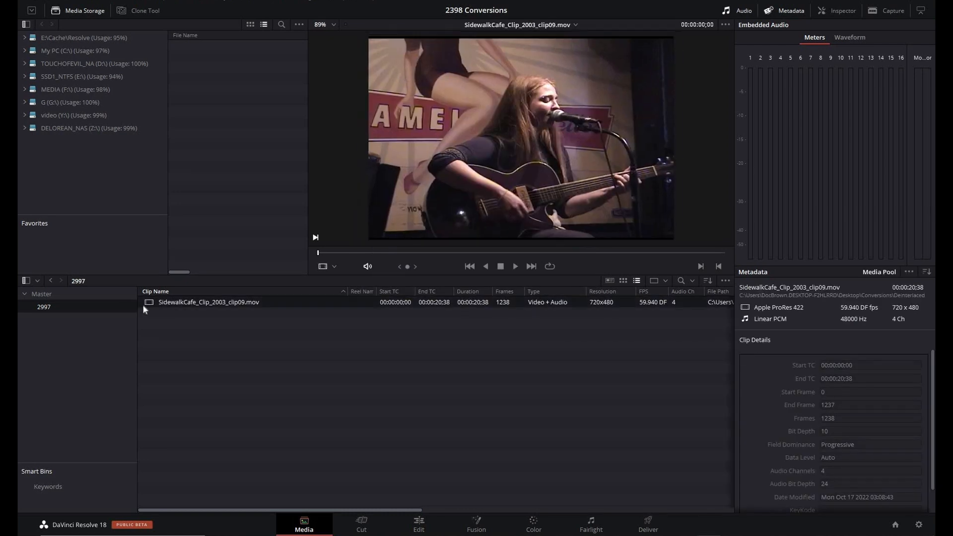
{"action": "right_click", "coordinate": [147, 303]}
{"action": "left_click", "coordinate": [186, 86]}
{"action": "left_click", "coordinate": [454, 127]}
{"action": "left_click", "coordinate": [501, 125]}
{"action": "left_click", "coordinate": [495, 207]}
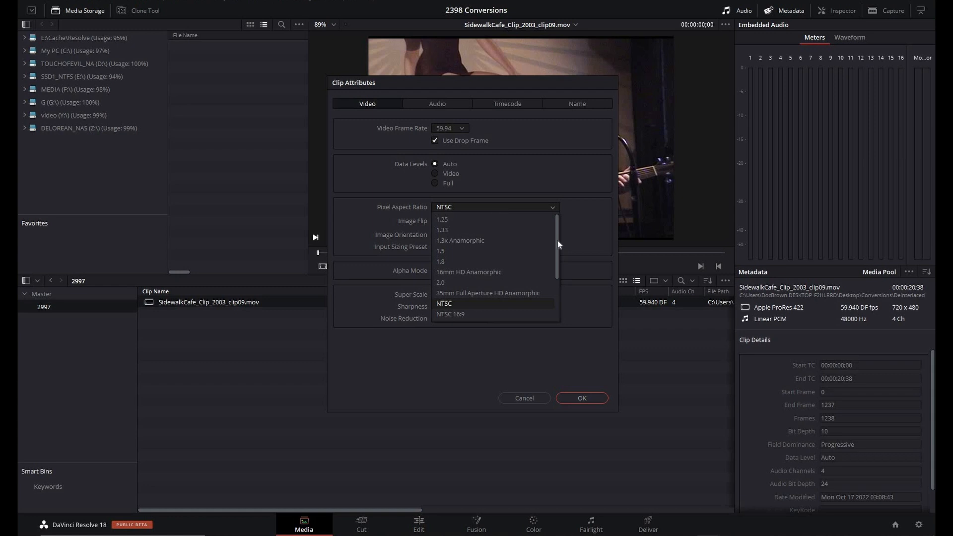
{"action": "left_click", "coordinate": [508, 307]}
{"action": "left_click", "coordinate": [582, 398]}
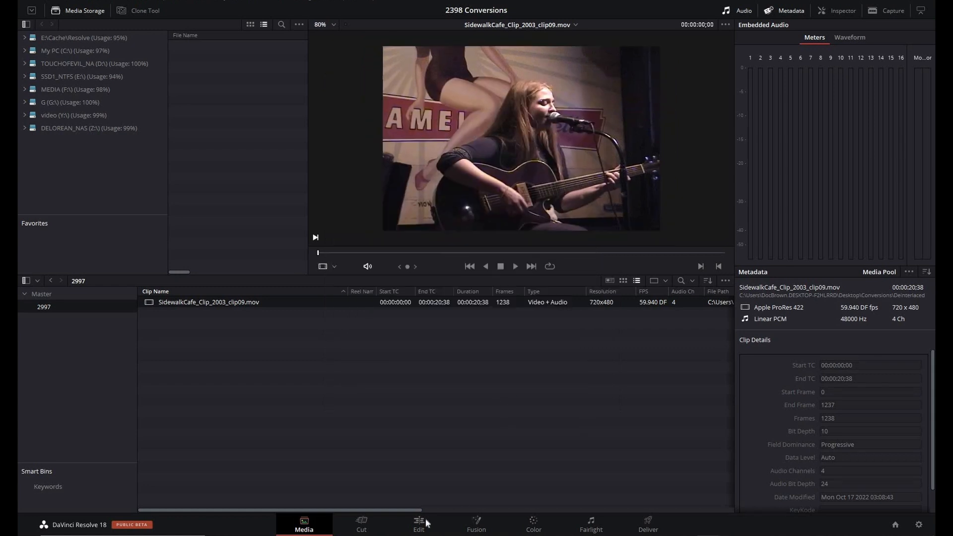
Place SidewalkCafe_Clip_2003_clip09.mov at the start of Timeline 1 on the Edit page and play it.
{"action": "left_click", "coordinate": [419, 525]}
{"action": "left_click_drag", "start_coordinate": [391, 263], "coordinate": [456, 410]}
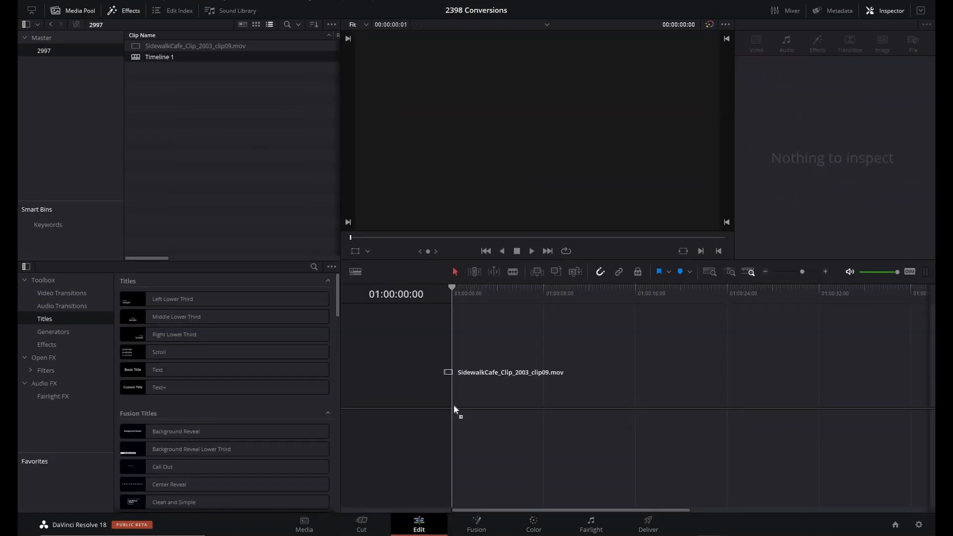
{"action": "key", "text": "space"}
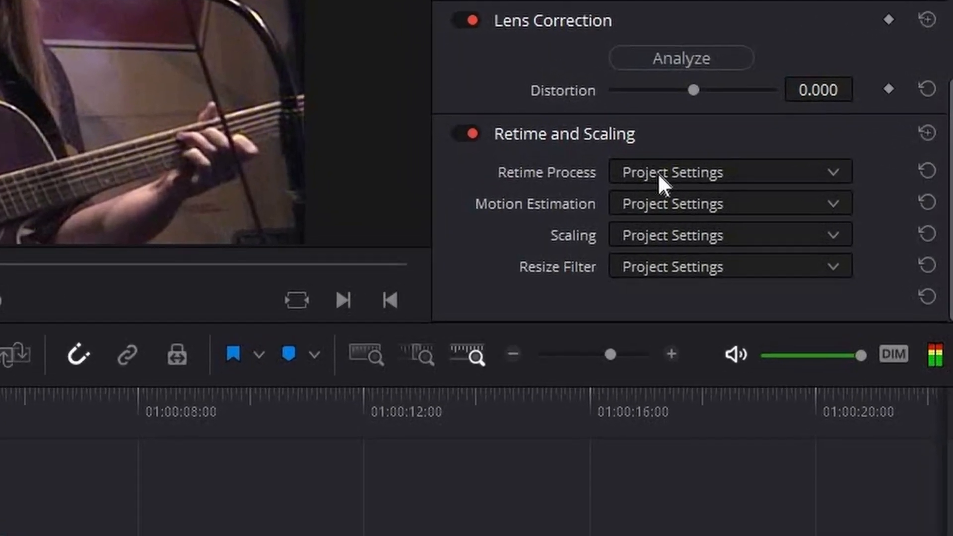
Set the timeline clip's retime process to Optical Flow and its motion estimation to Enhanced Better.
{"action": "left_click", "coordinate": [665, 177]}
{"action": "left_click", "coordinate": [662, 288]}
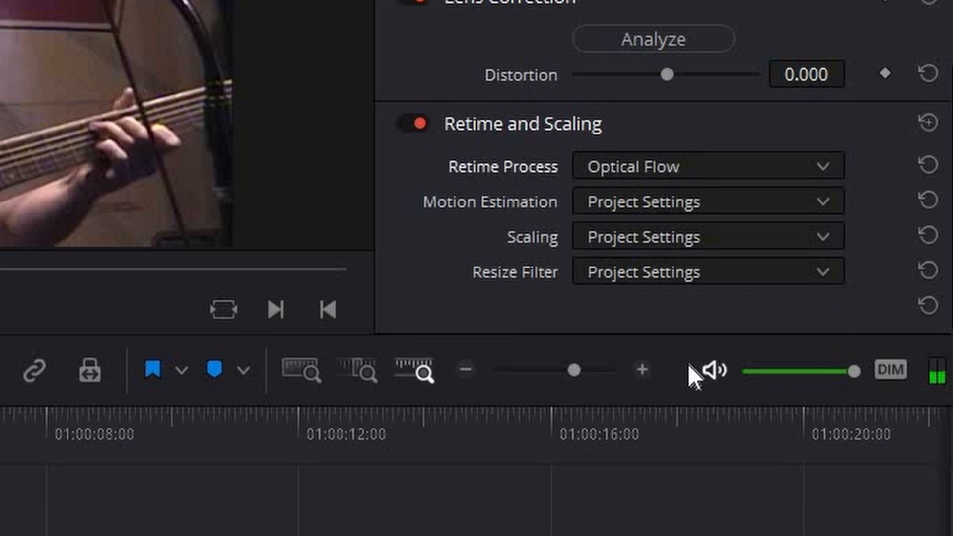
{"action": "left_click", "coordinate": [708, 202]}
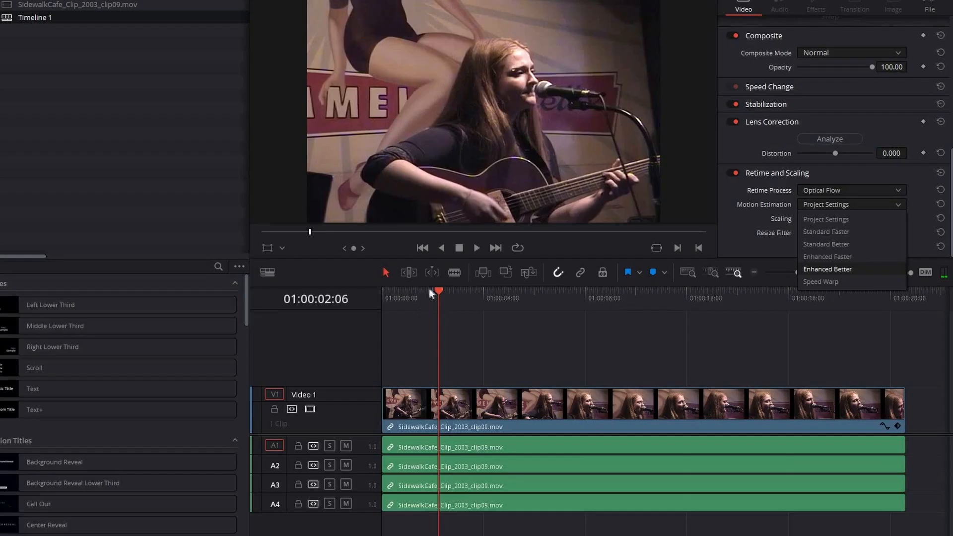
{"action": "left_click", "coordinate": [650, 362]}
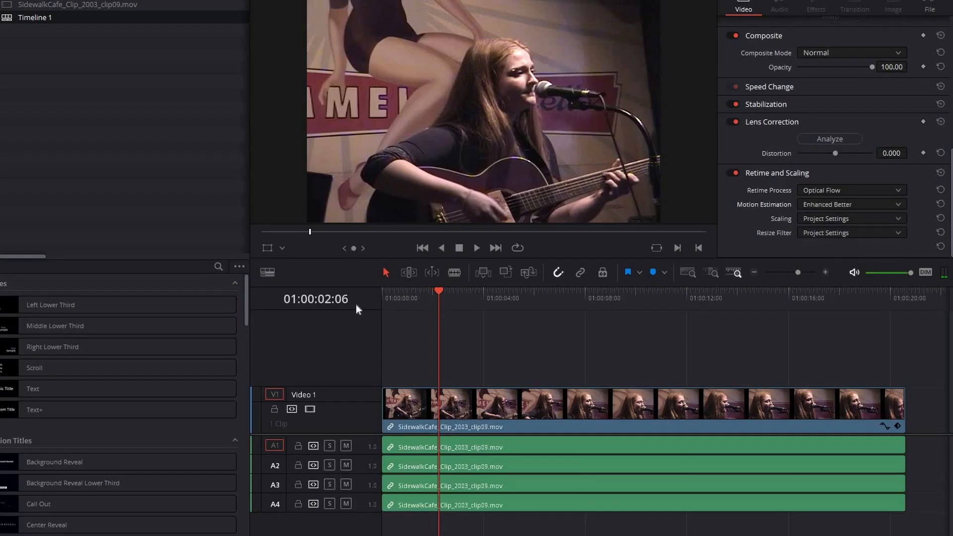
Play the timeline from the start to examine the retimed clip, and return to the beginning.
{"action": "key", "text": "Home"}
{"action": "key", "text": "space"}
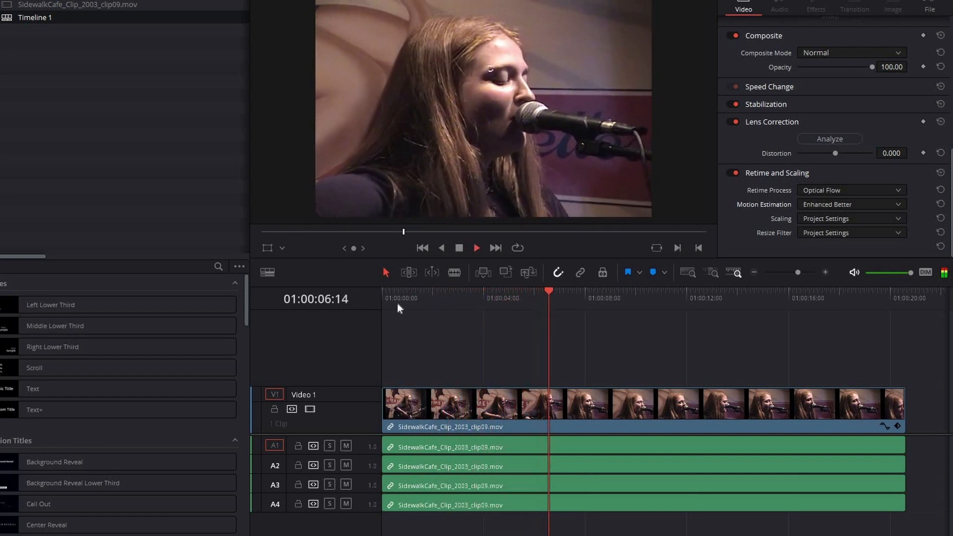
{"action": "key", "text": "Home"}
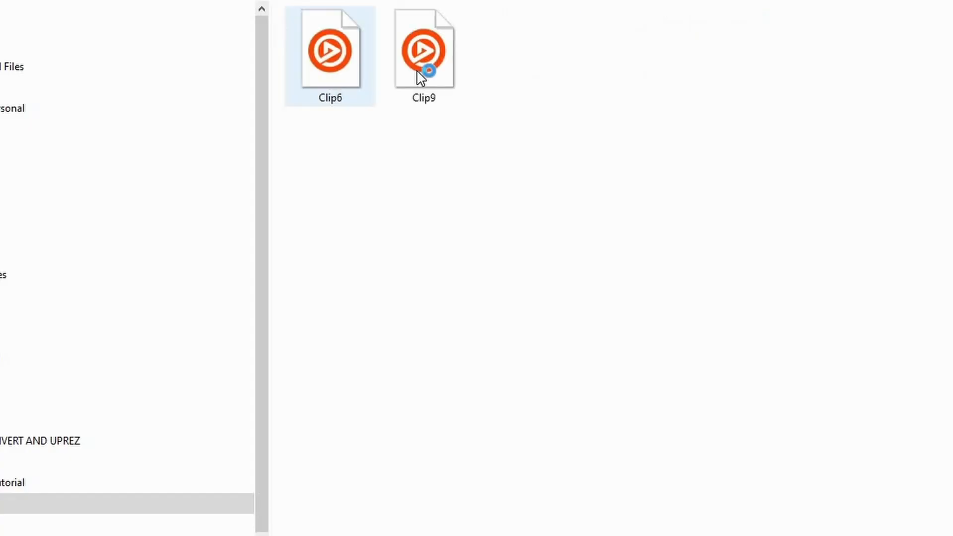
Open the converted file Clip9 in Switch and play it.
{"action": "left_click", "coordinate": [416, 71]}
{"action": "double_click", "coordinate": [417, 71]}
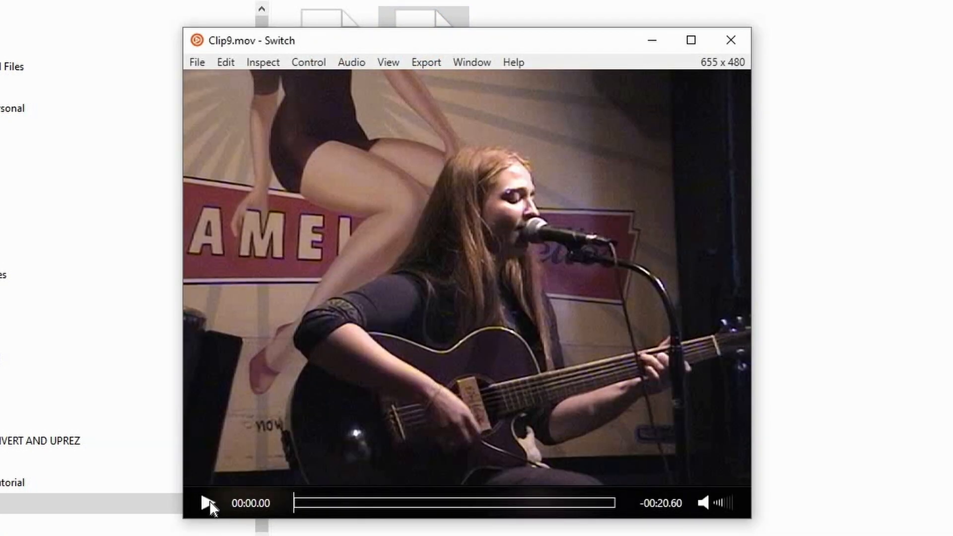
{"action": "left_click", "coordinate": [209, 502]}
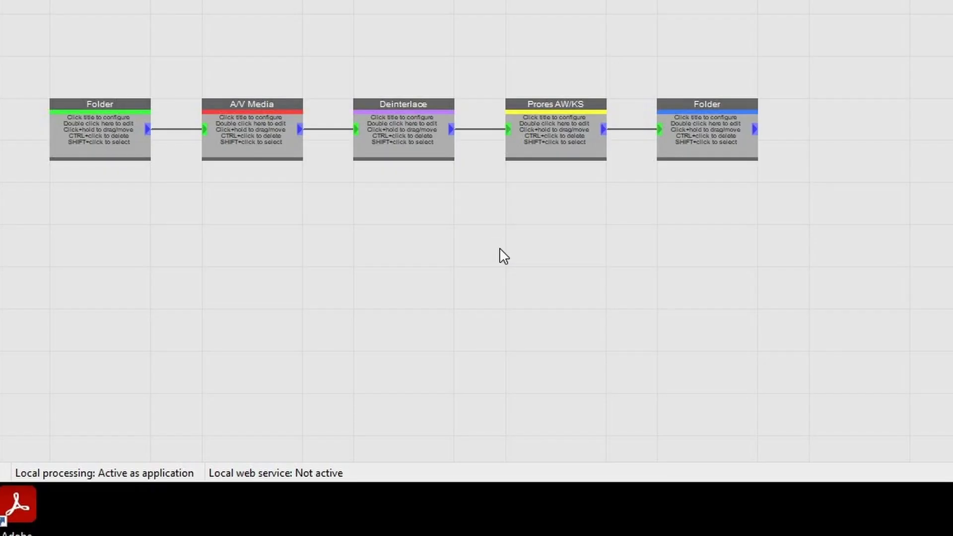
Insert an FPS Converter filter into the FFAStrans workflow, below the Prores AW/KS encoder.
{"action": "right_click", "coordinate": [499, 248]}
{"action": "mouse_move", "coordinate": [695, 260]}
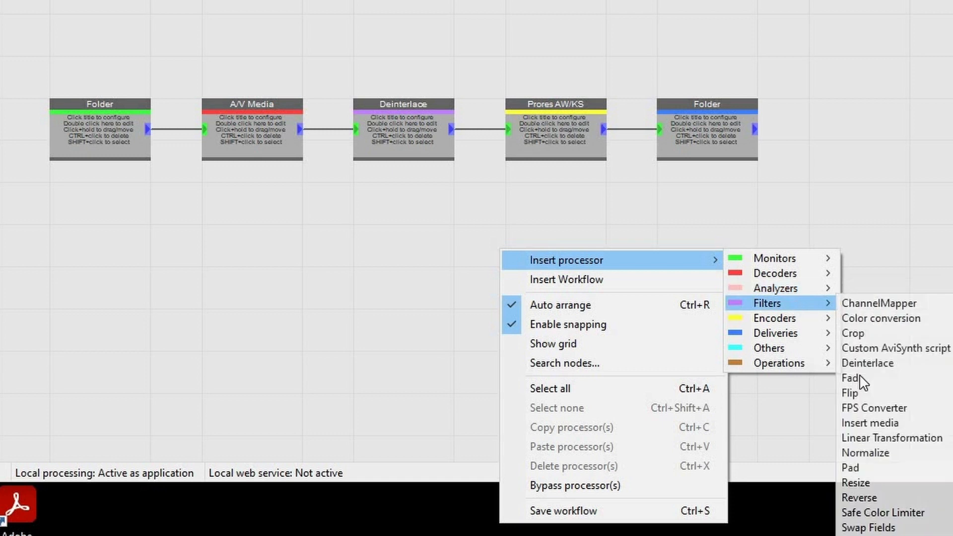
{"action": "left_click", "coordinate": [889, 318]}
{"action": "left_click", "coordinate": [503, 223]}
{"action": "left_click", "coordinate": [581, 371]}
{"action": "left_click", "coordinate": [545, 385]}
{"action": "left_click", "coordinate": [527, 477]}
{"action": "left_click", "coordinate": [626, 476]}
{"action": "left_click", "coordinate": [630, 513]}
{"action": "left_click", "coordinate": [606, 522]}
{"action": "left_click_drag", "start_coordinate": [541, 259], "coordinate": [606, 301]}
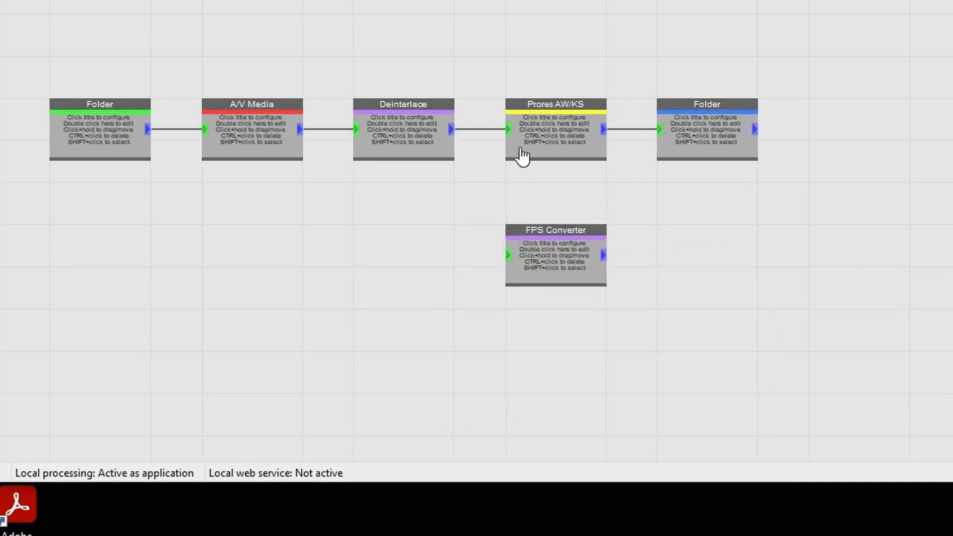